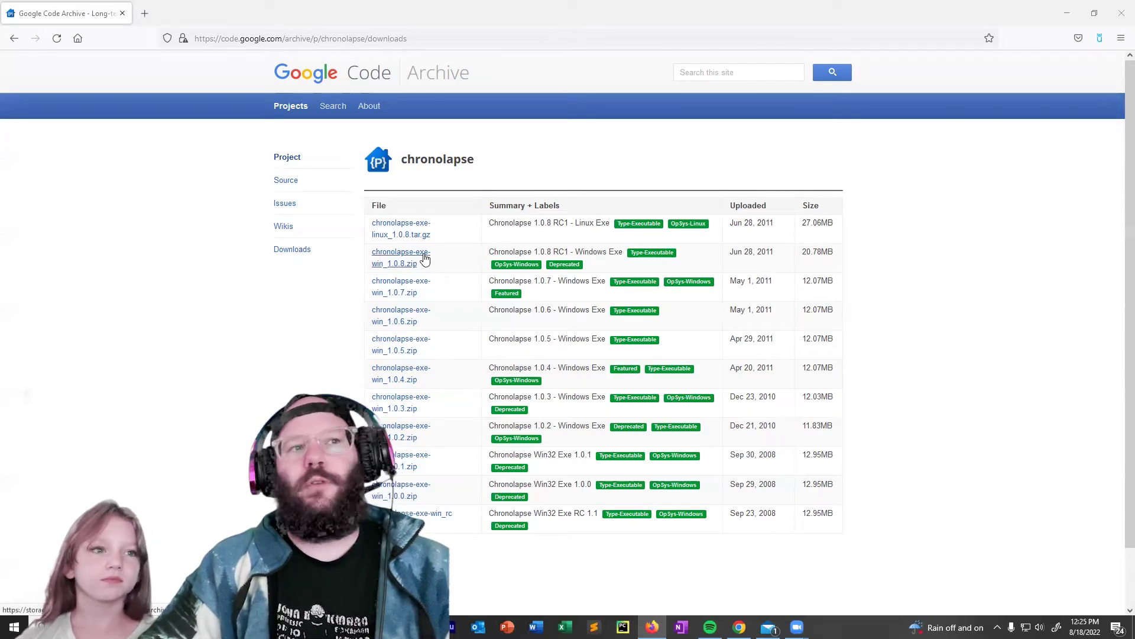
Download chronolapse-exe-win_1.0.8.zip, extract its folder, and enlarge the Explorer window showing it.
click(425, 259)
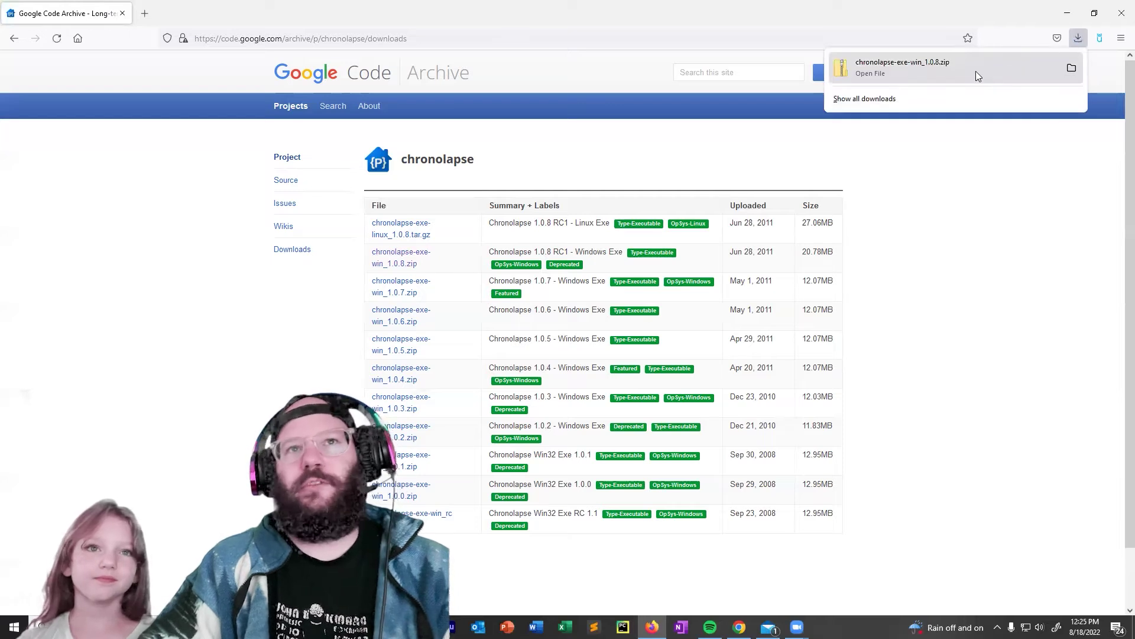
click(967, 73)
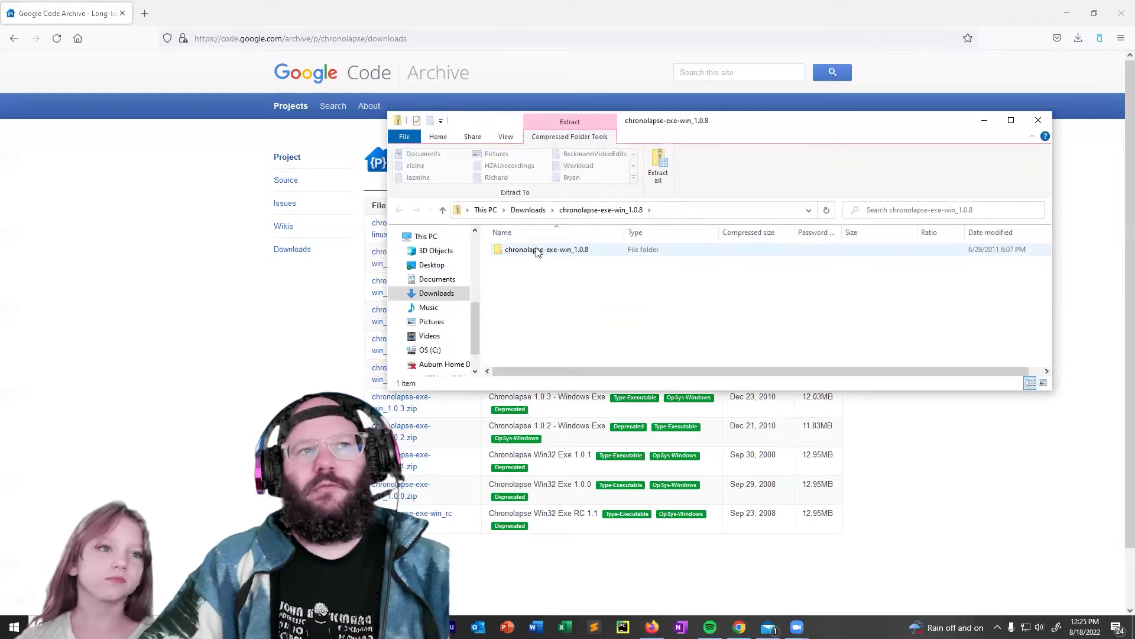
drag(538, 252, 512, 256)
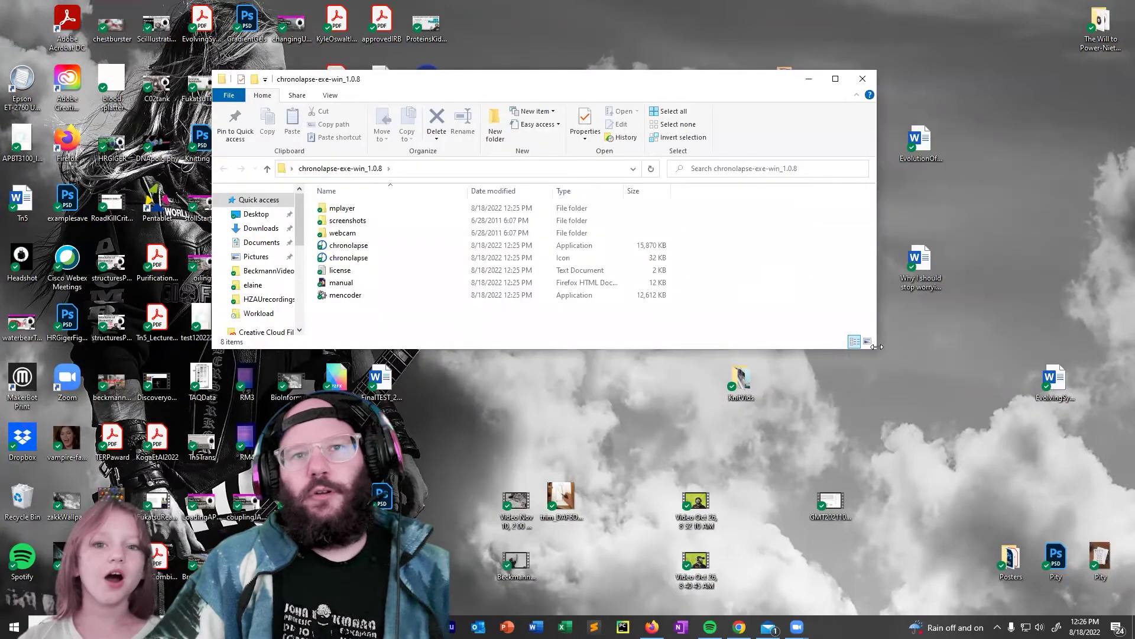
drag(877, 347, 1002, 346)
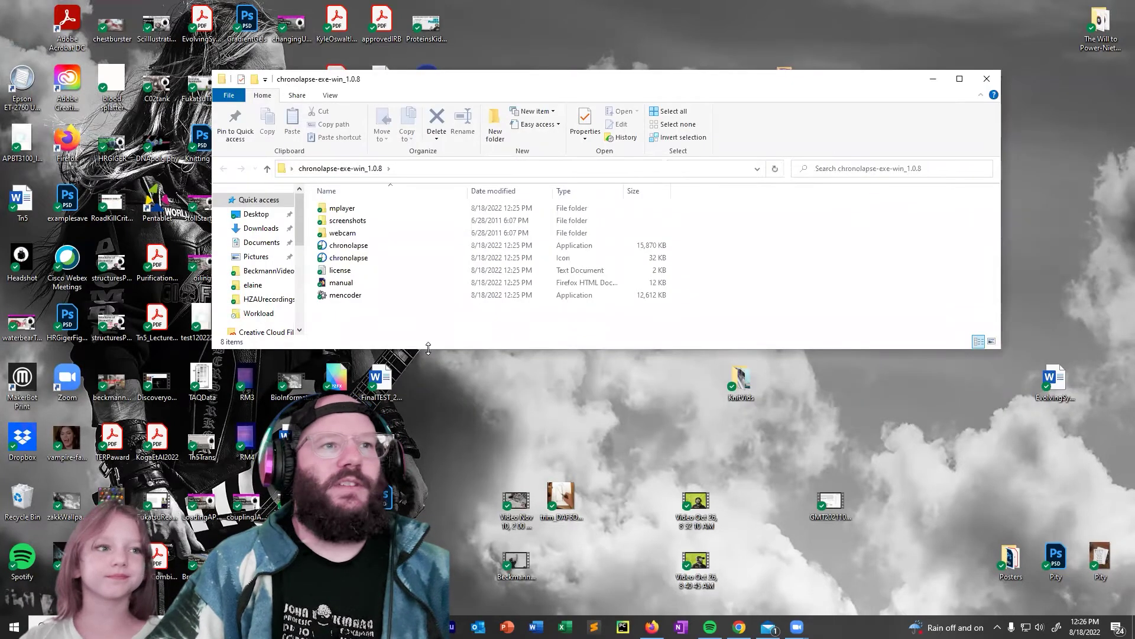
drag(428, 349, 428, 480)
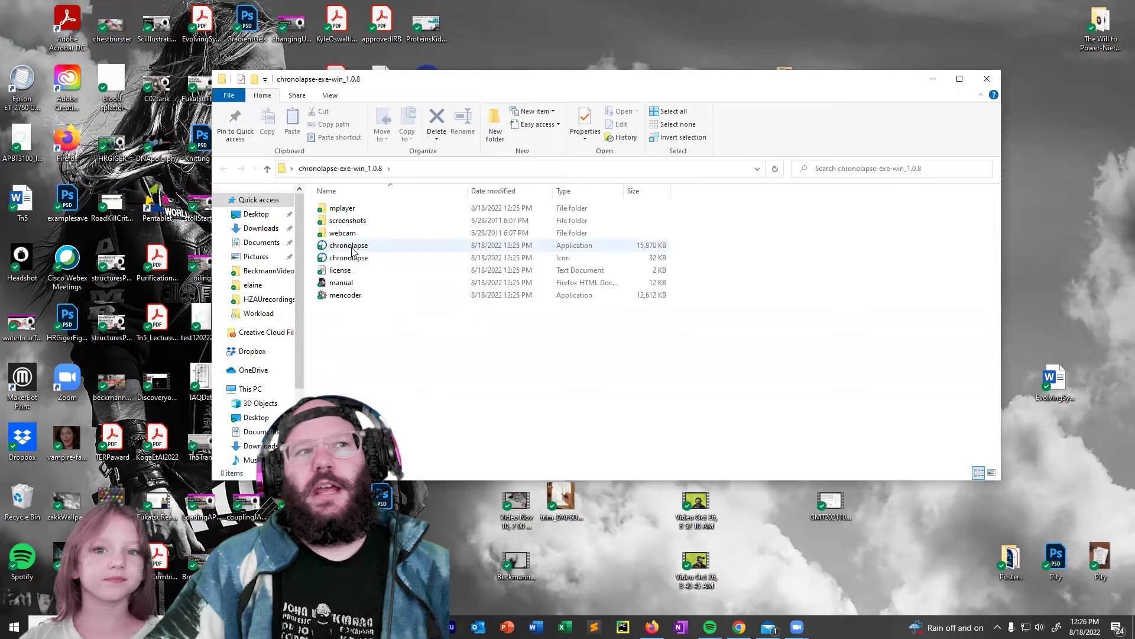
Launch ChronoLapse and change Time Between Captures from 60 to 2 seconds.
double_click(352, 247)
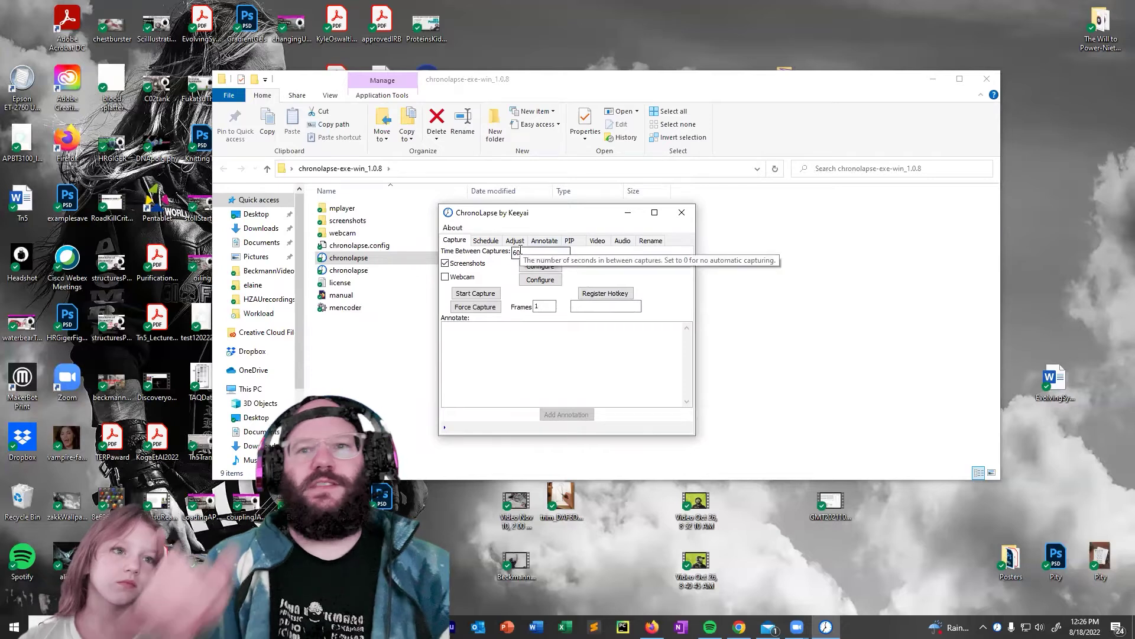
double_click(519, 251)
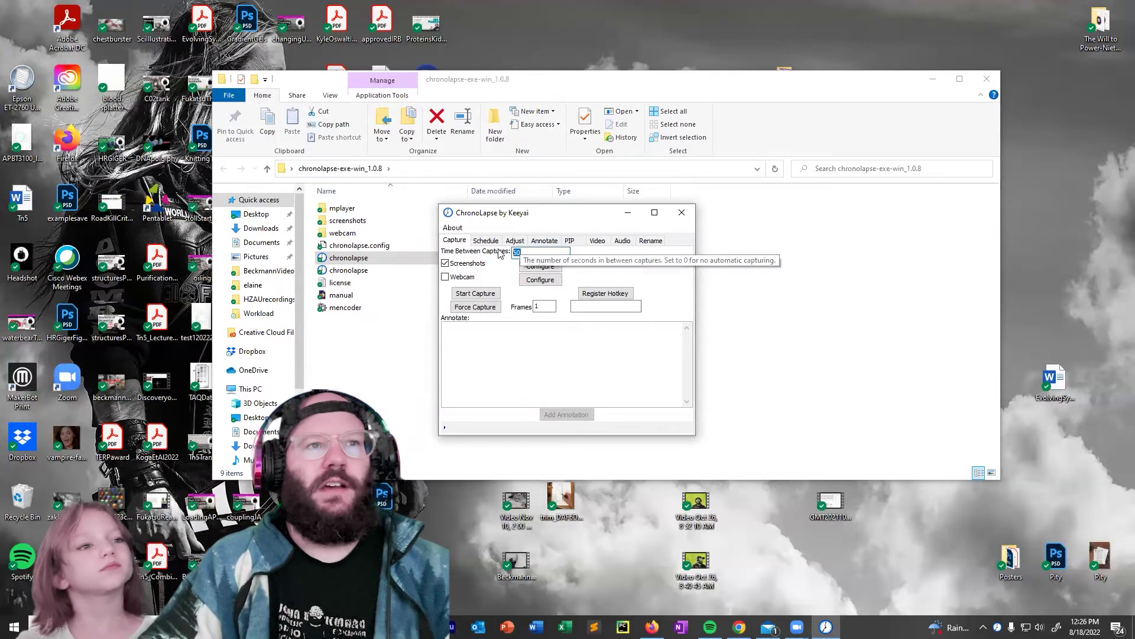
text(2)
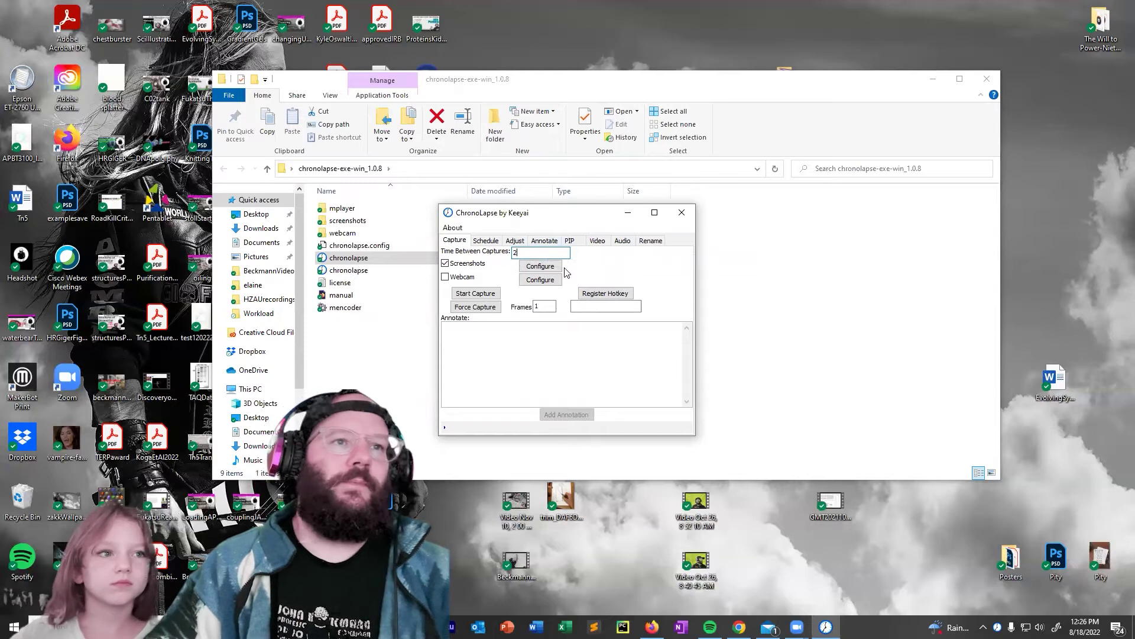
key(Tab)
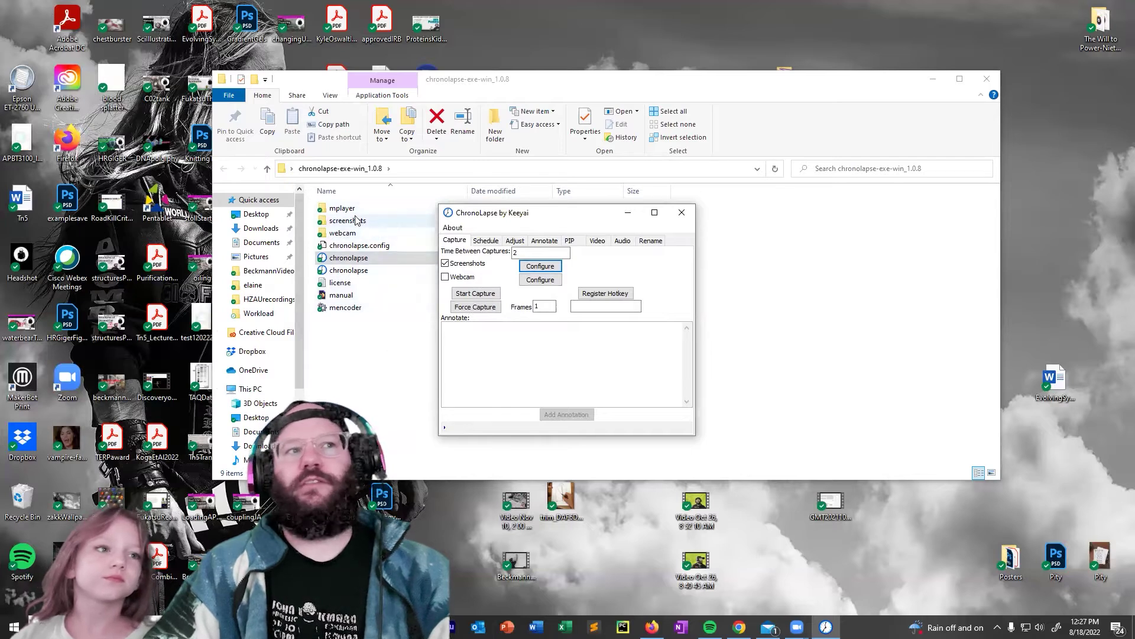
Set the screenshot save folder to the extracted screenshots subfolder.
click(540, 267)
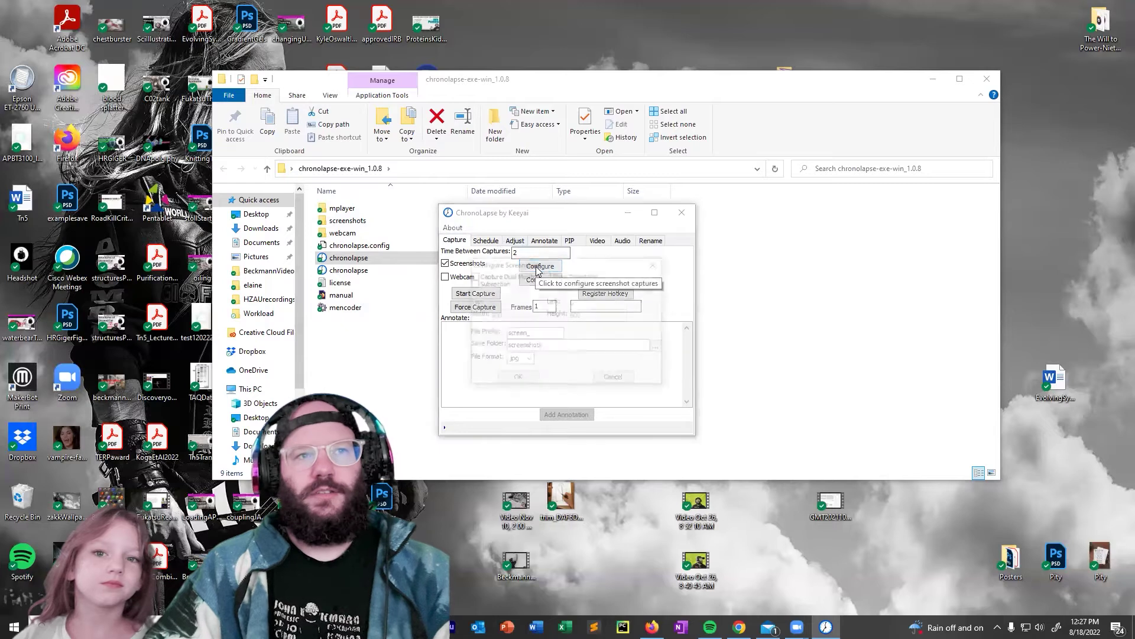
click(538, 320)
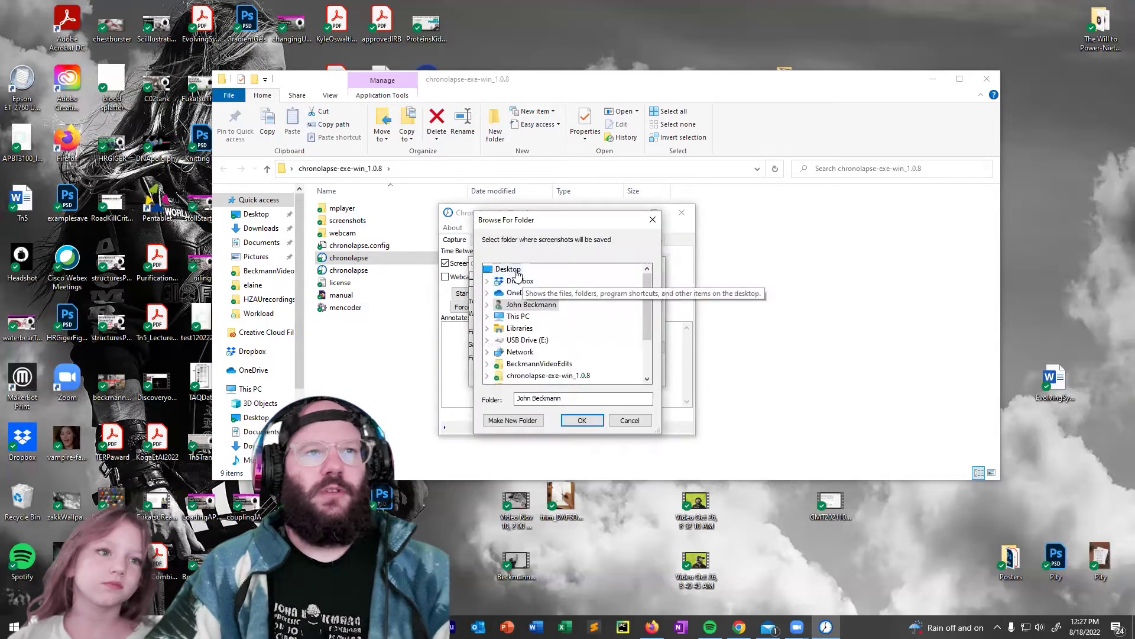
click(509, 269)
scroll(540, 318, down, 2)
click(540, 317)
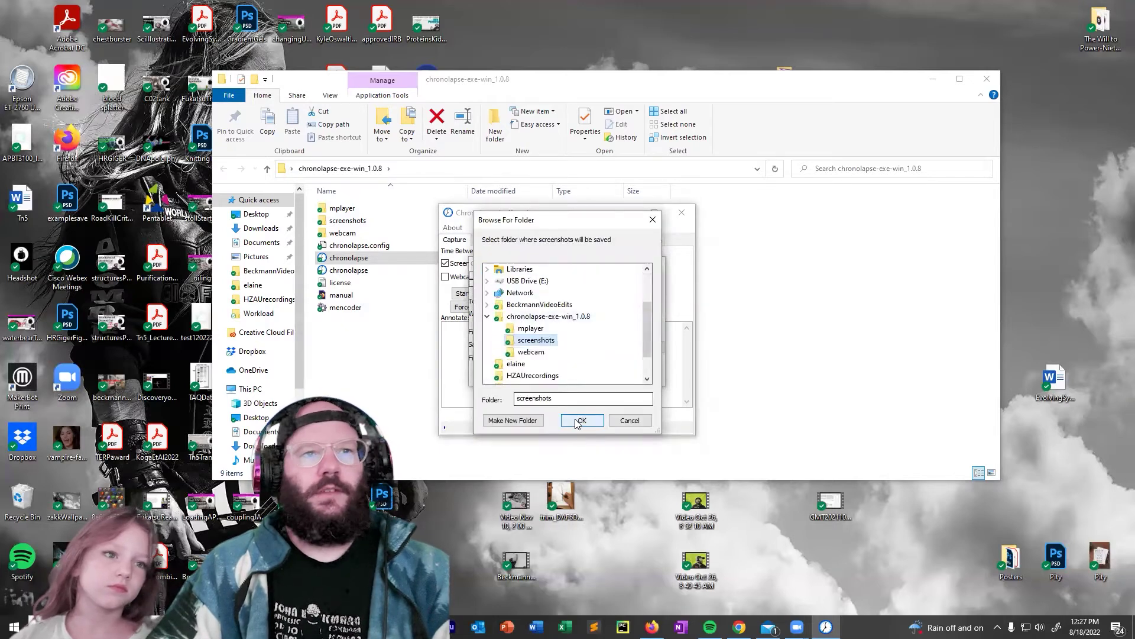
click(577, 420)
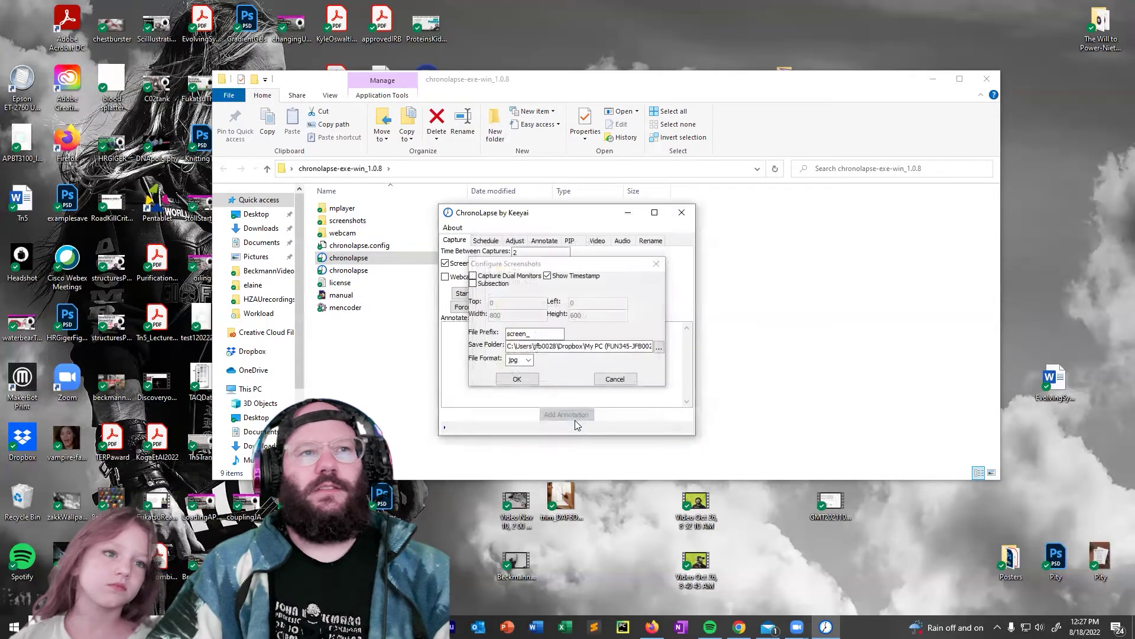
Save the screenshot settings and create a videoConversions folder inside chronolapse-exe-win_1.0.8.
click(517, 379)
right_click(347, 326)
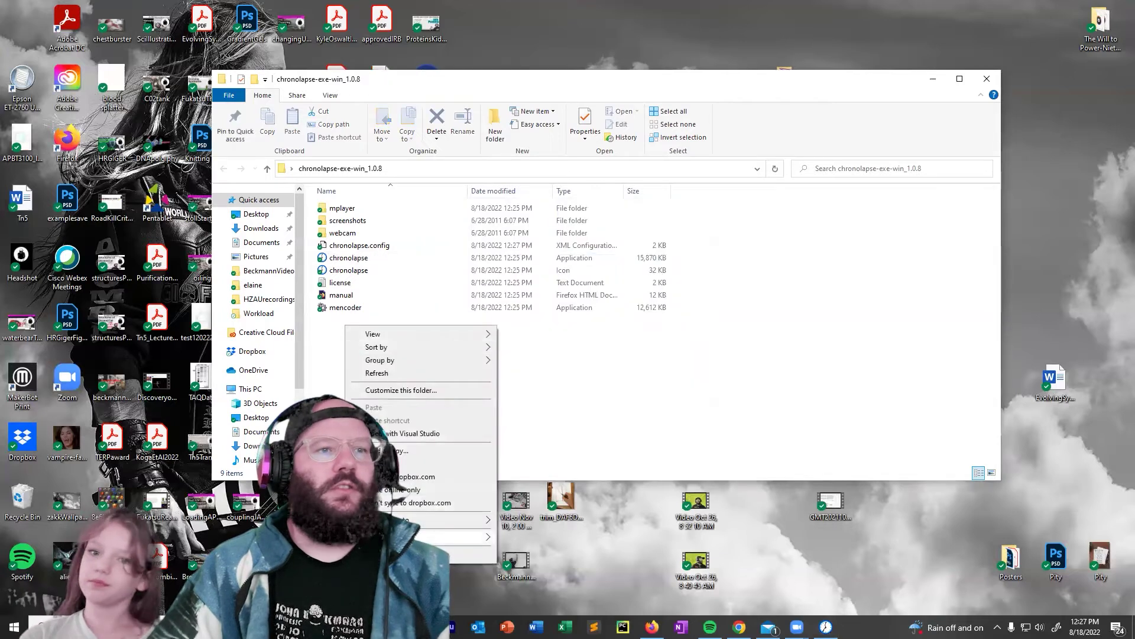
mouse_move(449, 539)
click(524, 401)
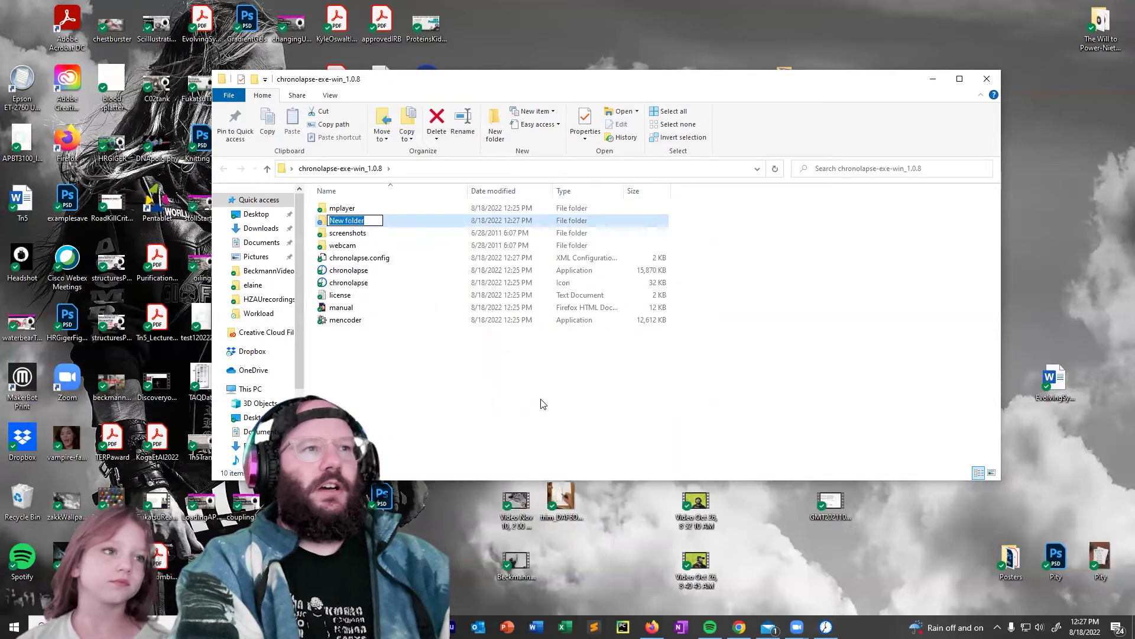
text(videoConversions)
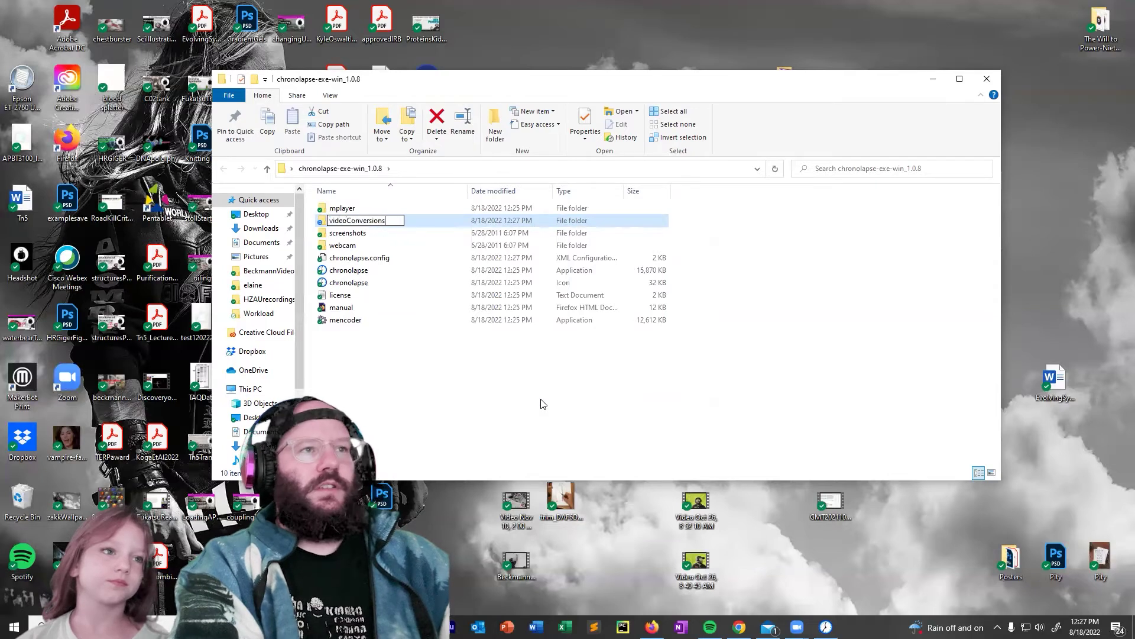
key(alt+Tab)
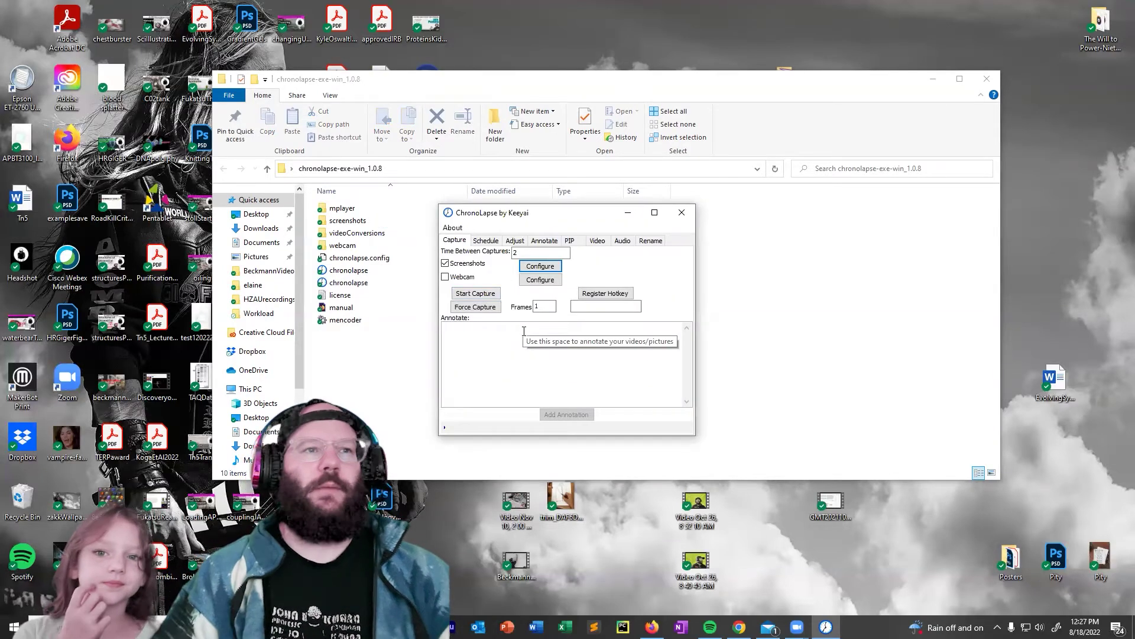
Start capturing, move ChronoLapse aside, and open the screenshots folder to see the screen_ images.
click(492, 294)
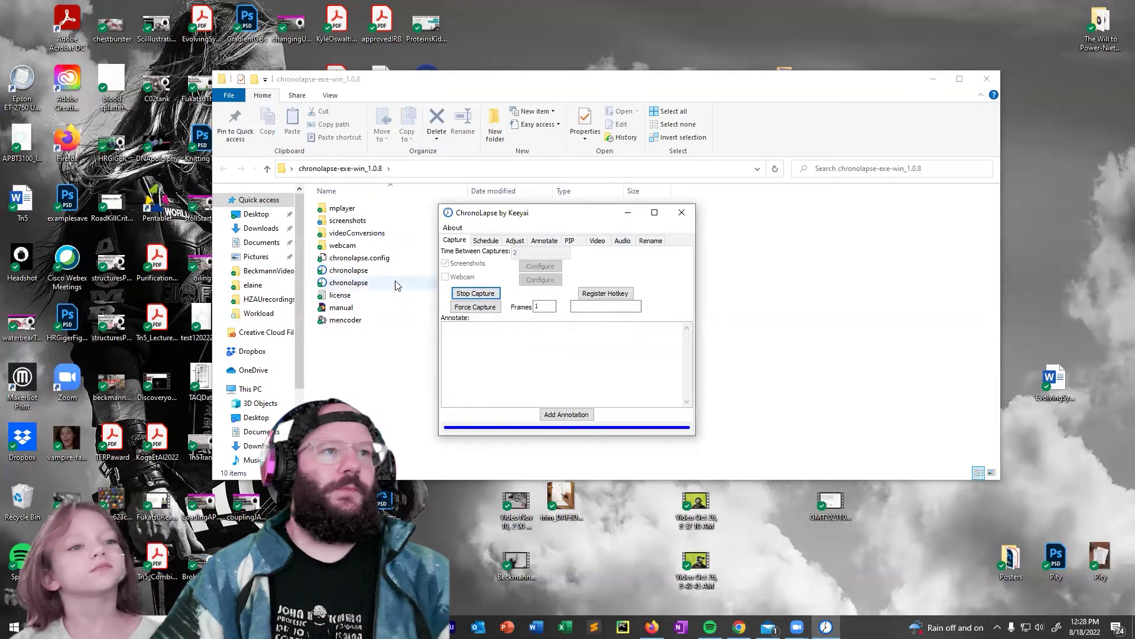
drag(473, 218, 753, 199)
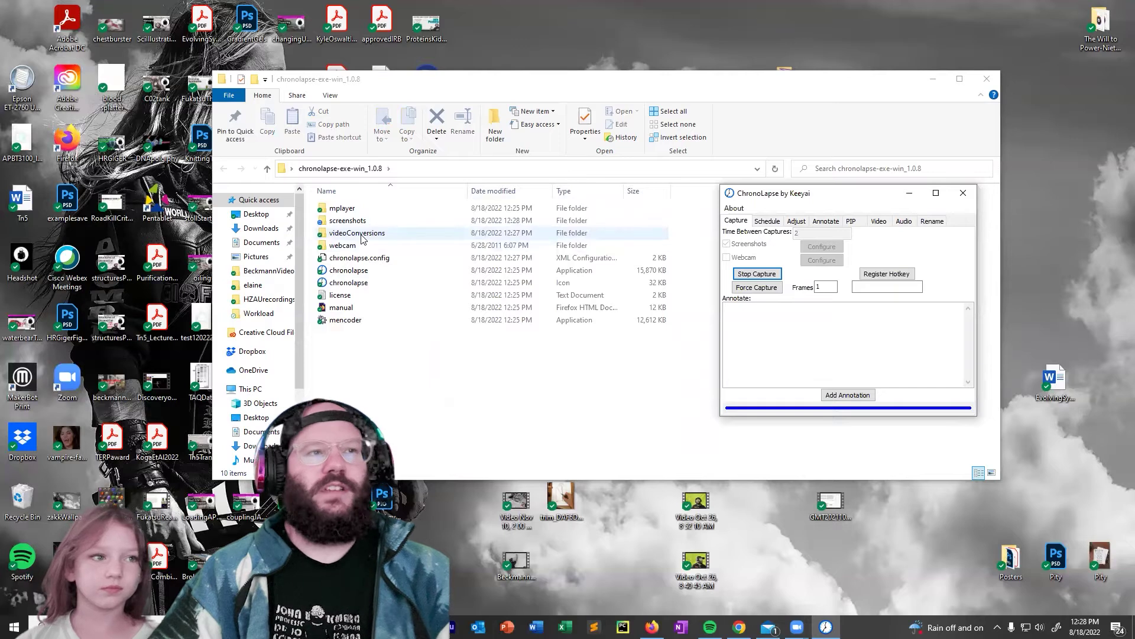
double_click(349, 221)
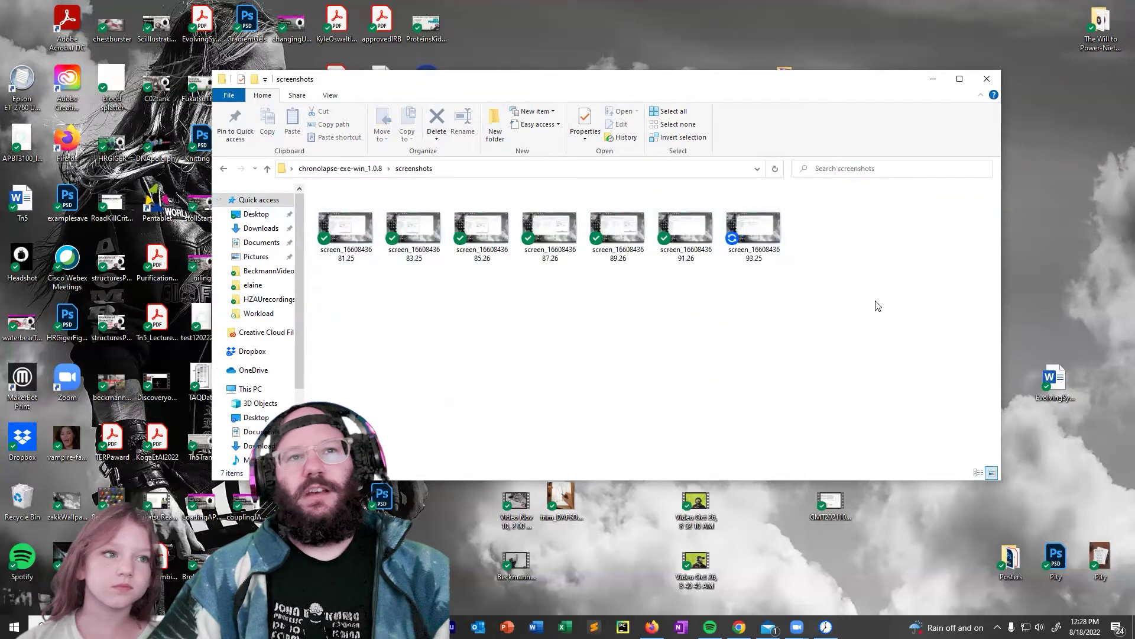
Switch to OneNote and draw two looping ink scribbles across the notes page.
click(681, 627)
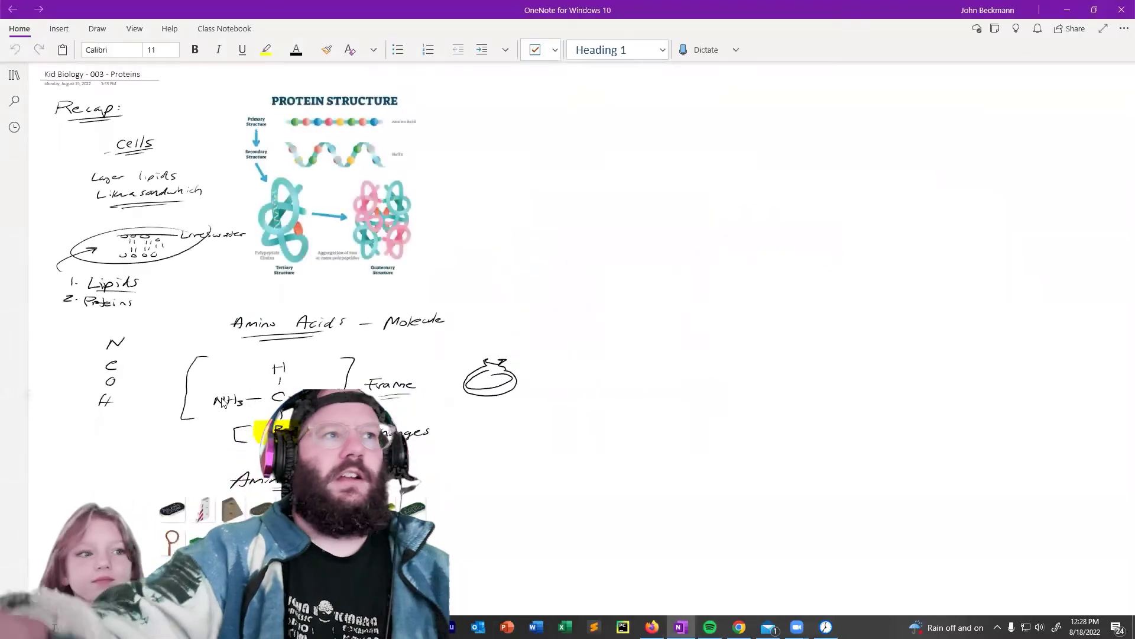
mouse_move(235, 193)
mouse_down()
mouse_move(248, 282)
mouse_move(680, 357)
mouse_move(263, 437)
mouse_move(954, 402)
mouse_move(71, 355)
mouse_move(414, 308)
mouse_move(725, 454)
mouse_up()
drag(278, 231, 29, 275)
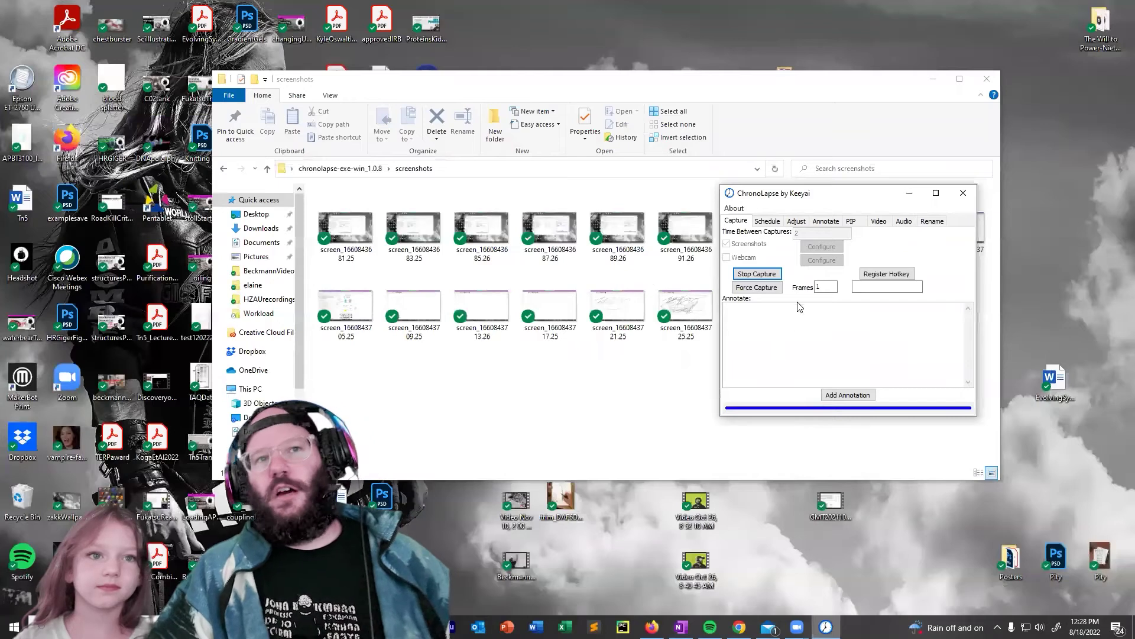
Stop the ChronoLapse capture at 27 screenshots and nudge its window aside.
click(774, 275)
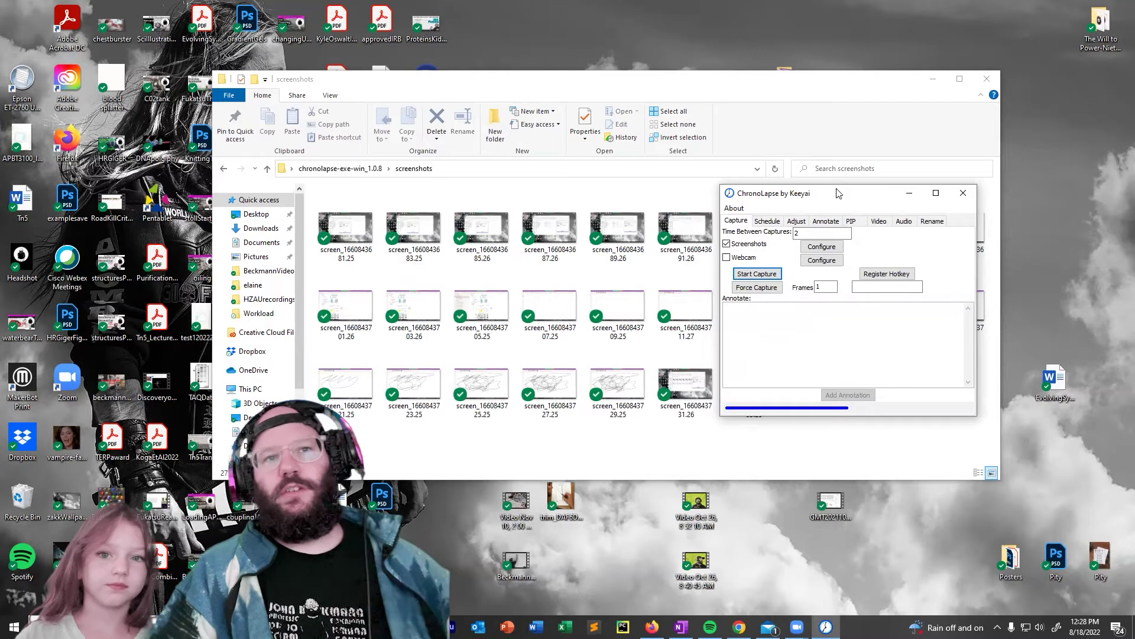
drag(838, 193, 825, 206)
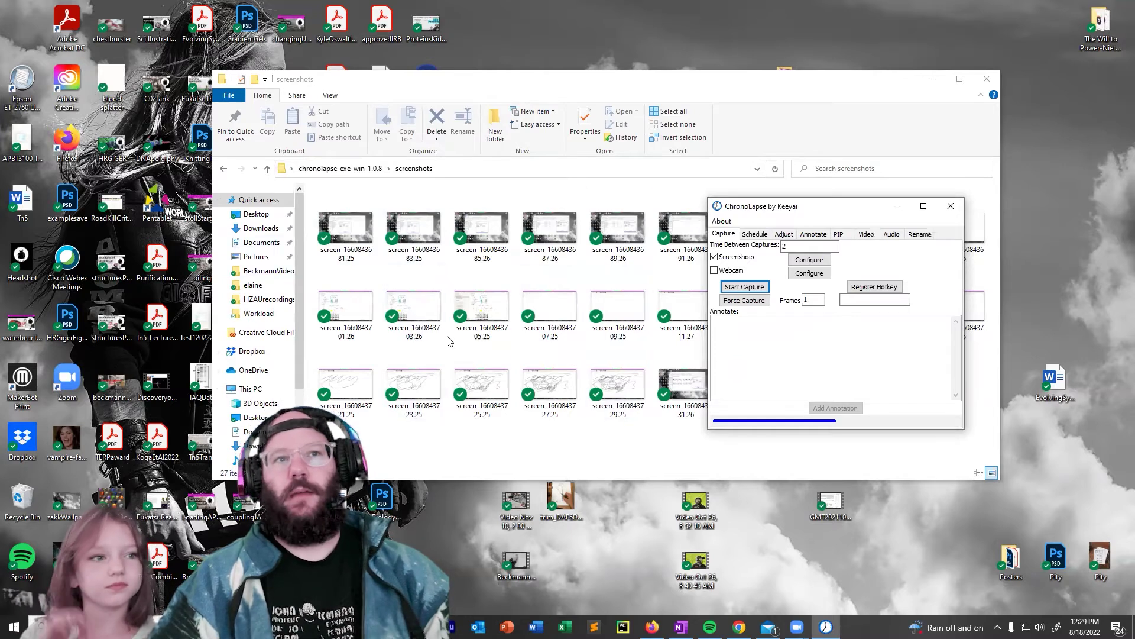
On the Rename tab, set the Source Folder to screenshots.
click(918, 234)
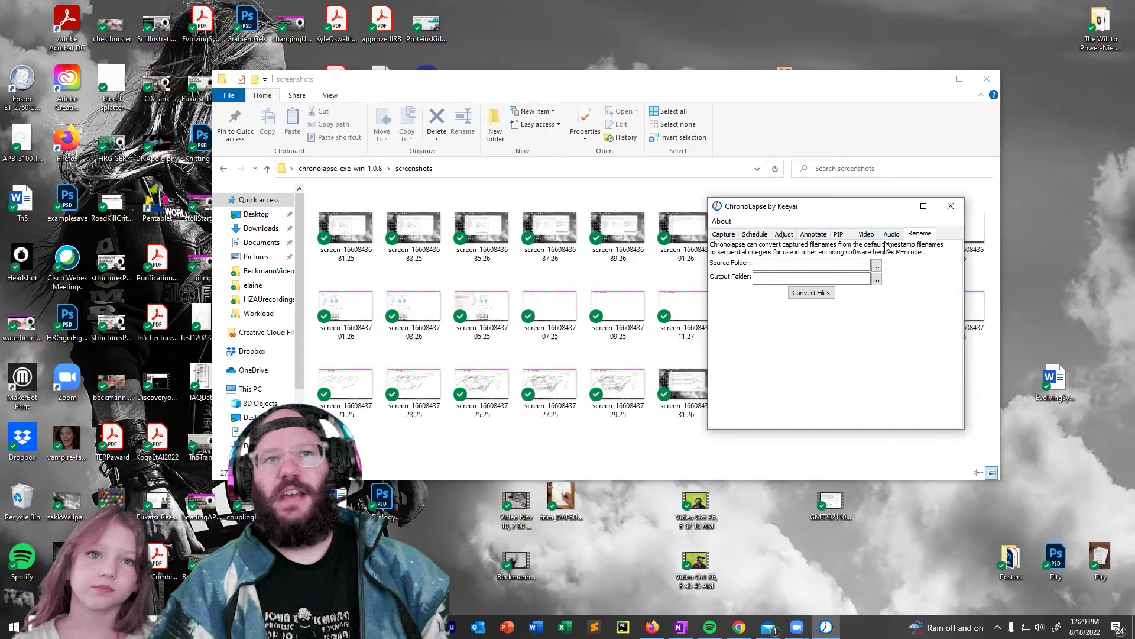
click(876, 265)
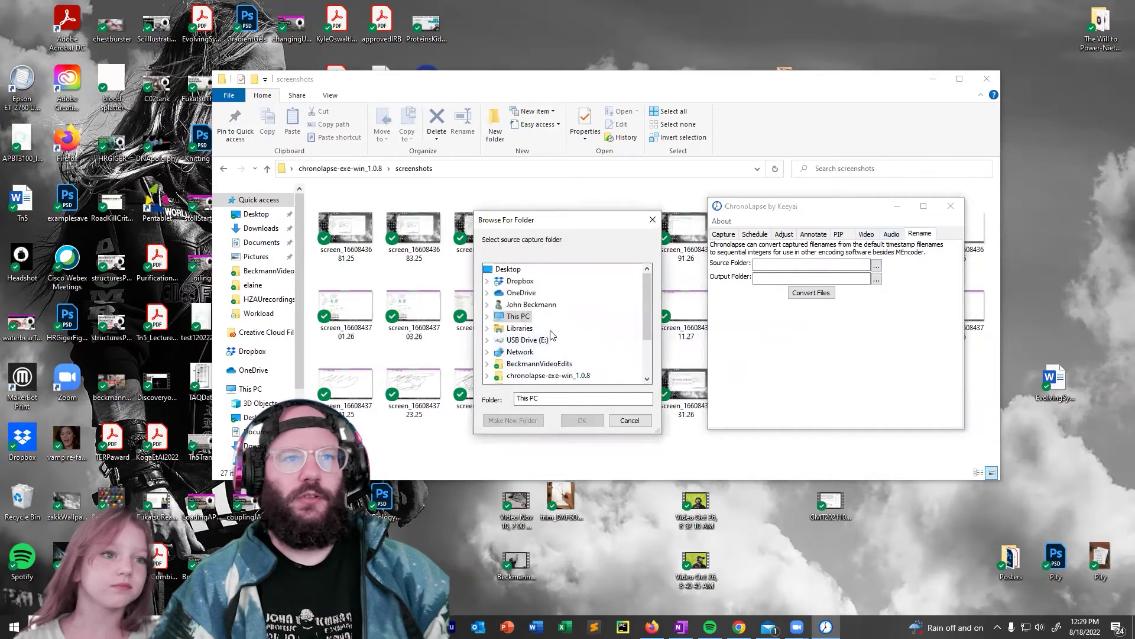
double_click(535, 375)
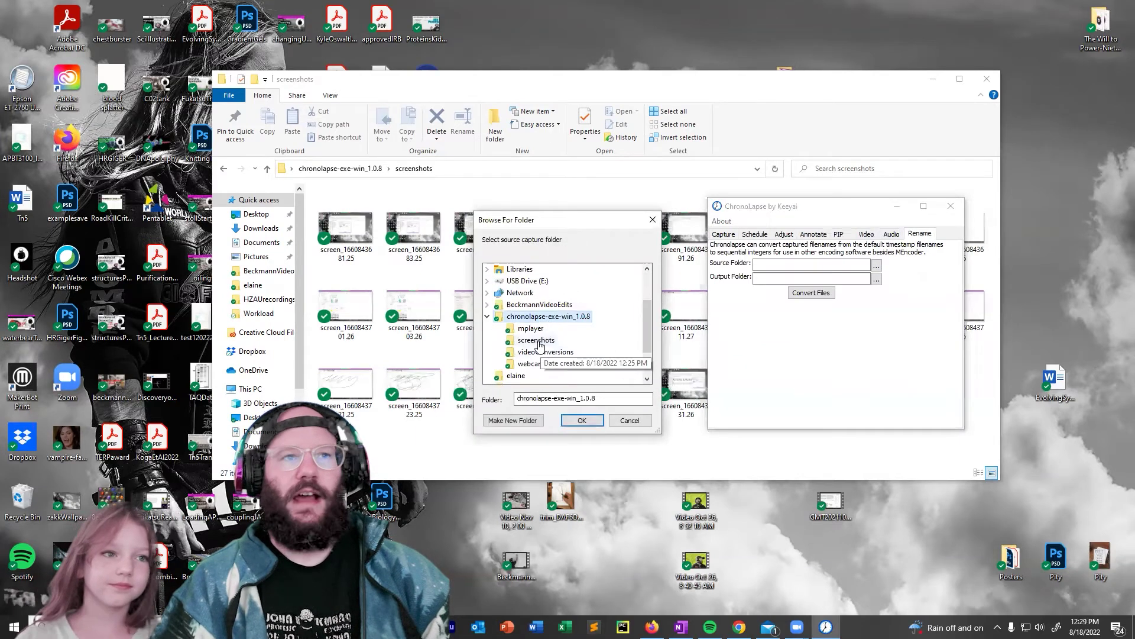
click(536, 340)
click(582, 420)
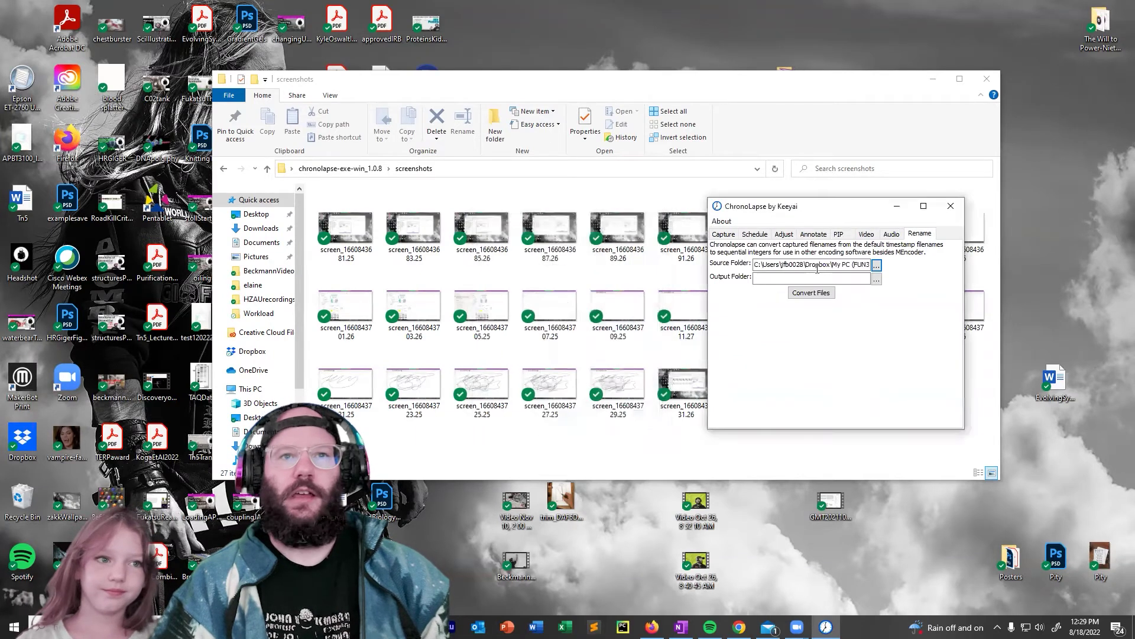
Set the Rename Output Folder to videoConversions.
click(876, 279)
scroll(596, 327, down, 2)
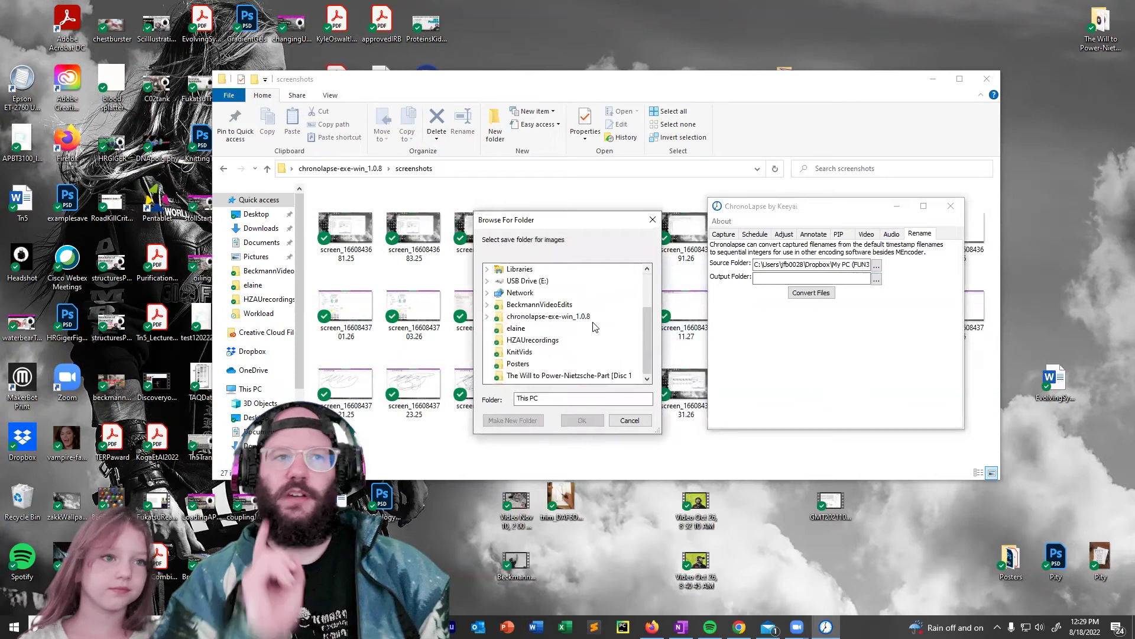
click(545, 317)
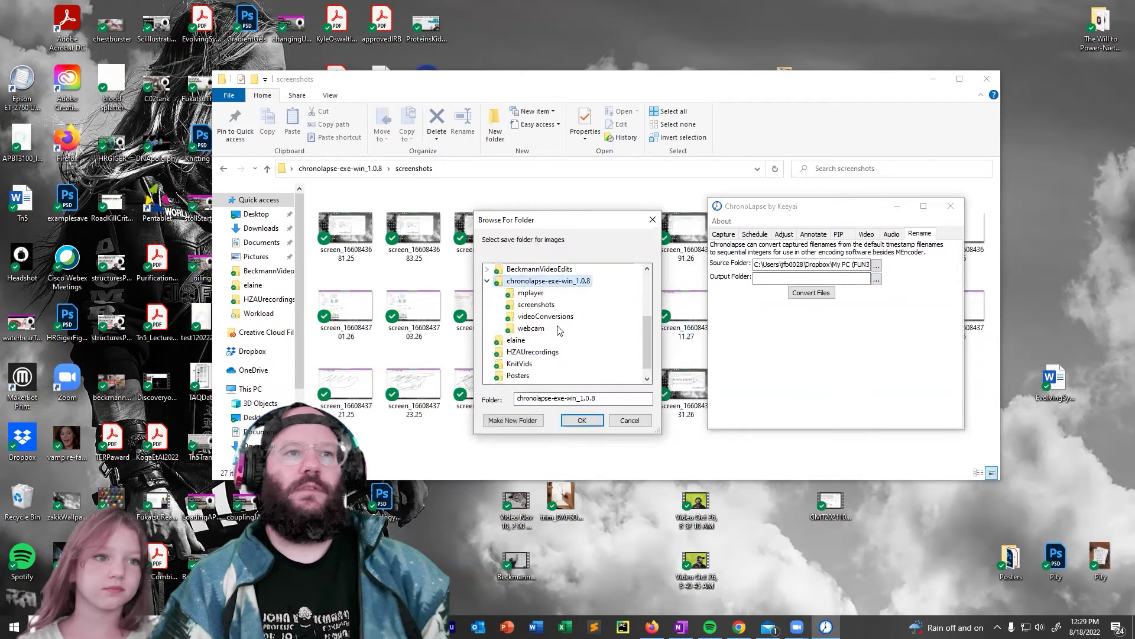
click(544, 317)
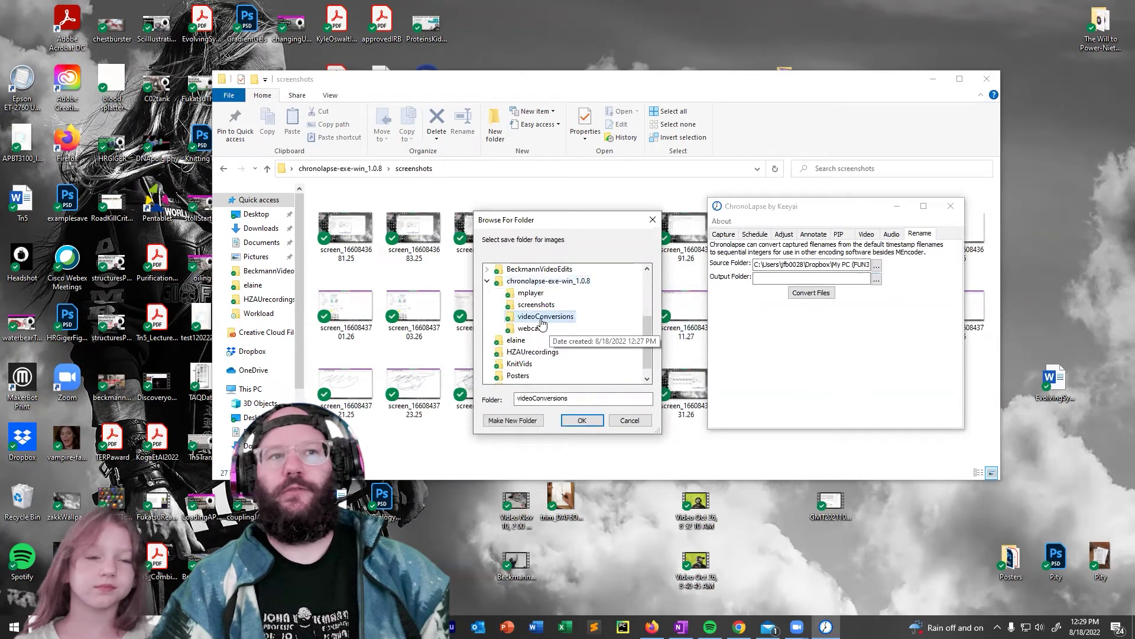
click(582, 420)
Convert the files into sequentially numbered images, dismiss the message, and minimize ChronoLapse.
click(810, 292)
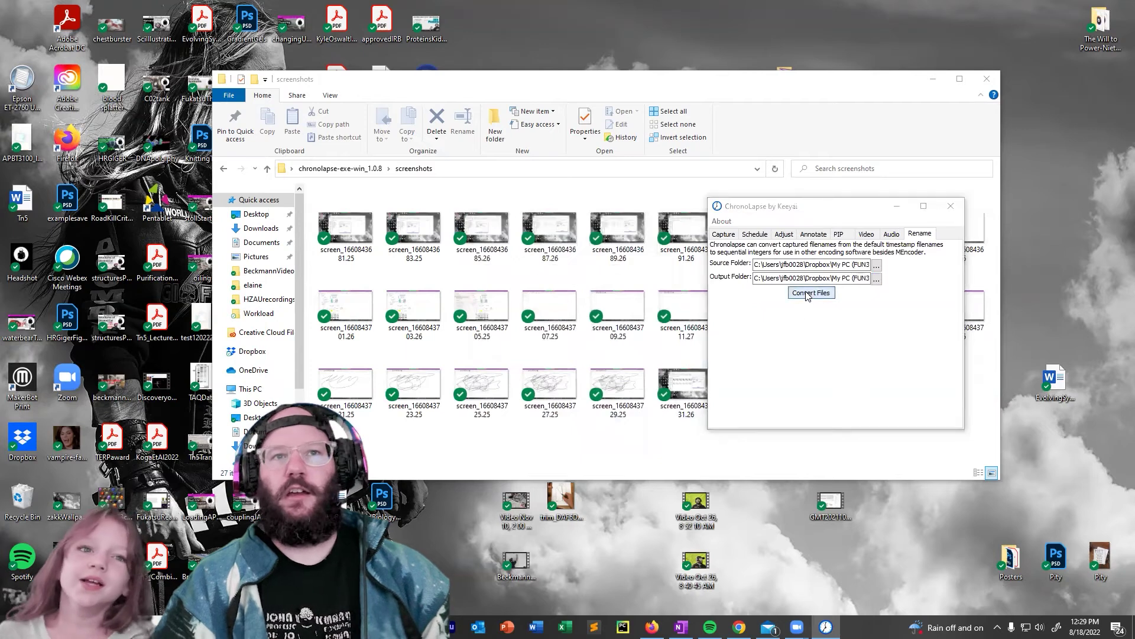
click(586, 356)
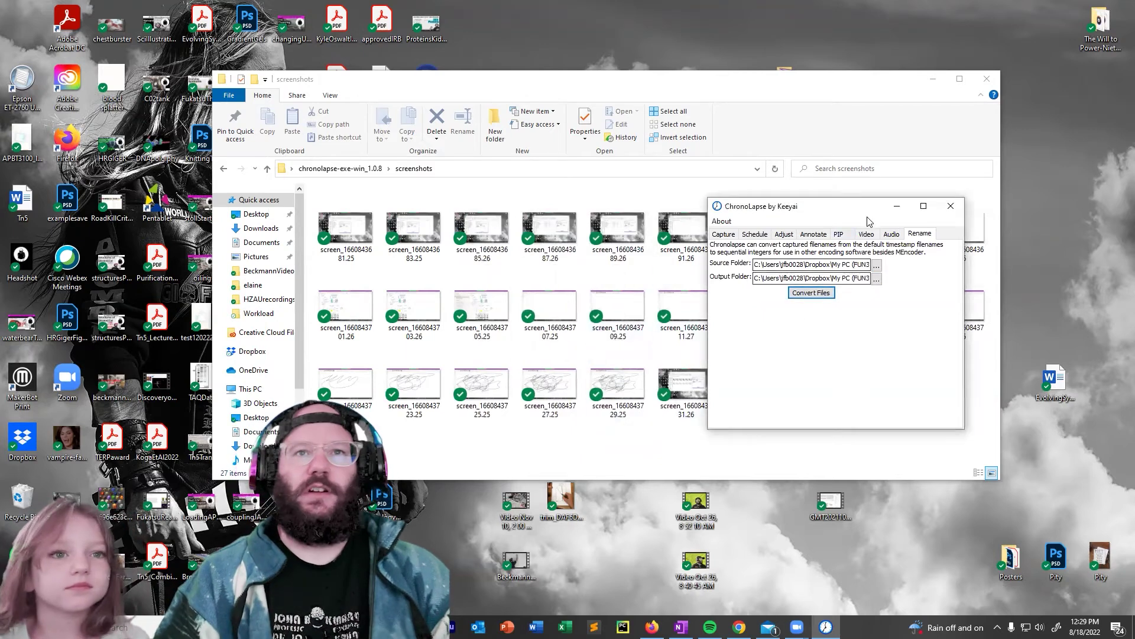
click(897, 205)
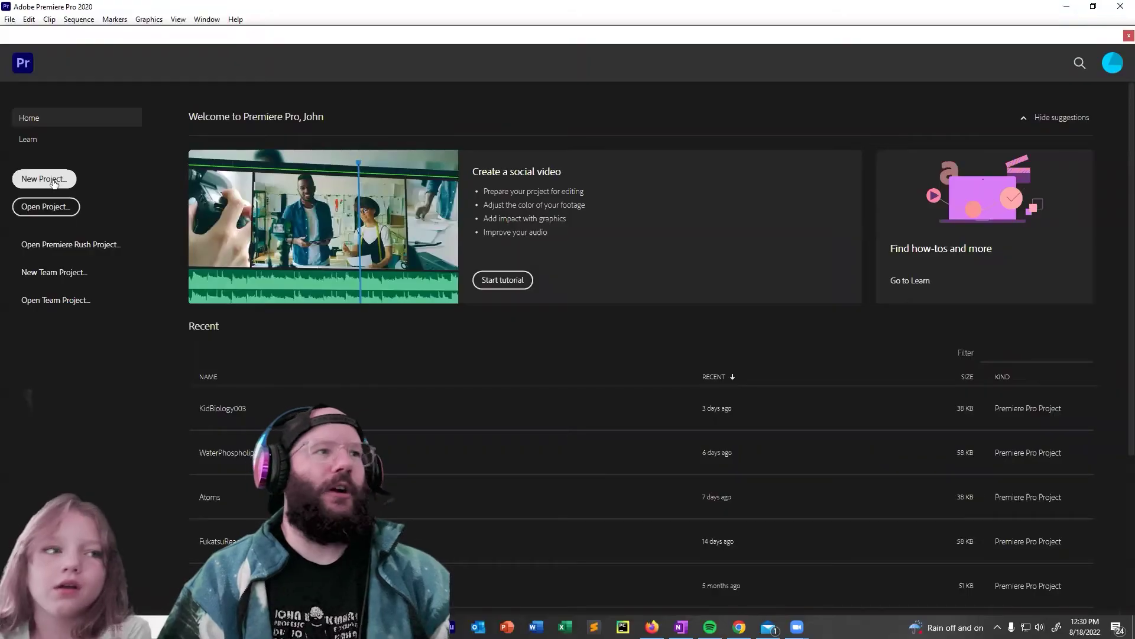
Create the timelapseExample project and browse the Import dialog to the videoConversions folder.
click(53, 183)
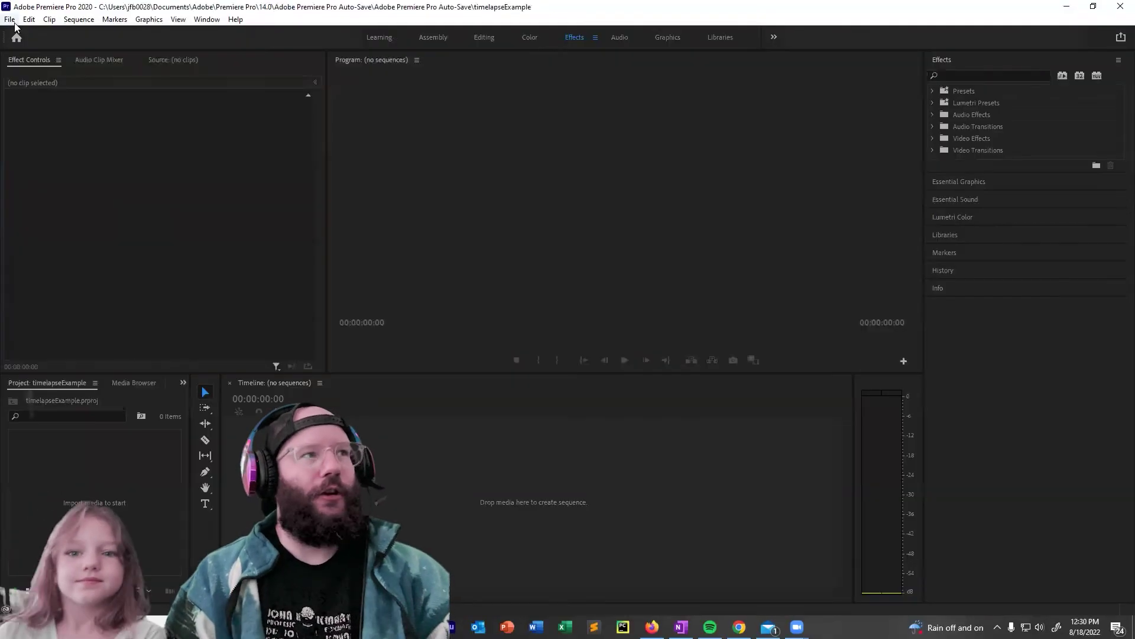
click(11, 19)
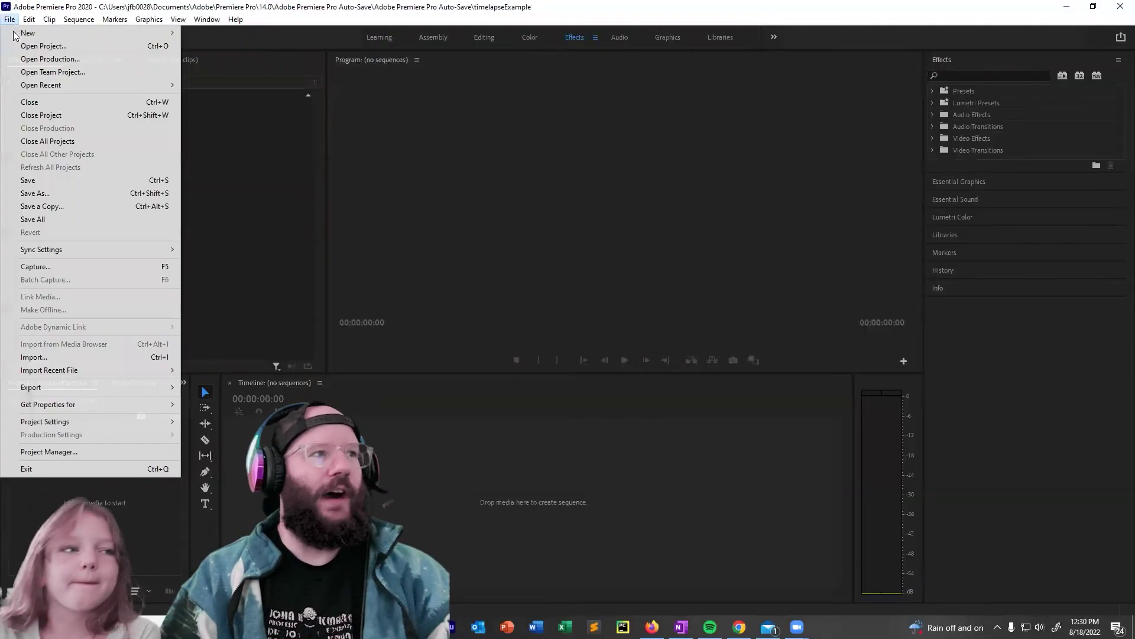
click(63, 354)
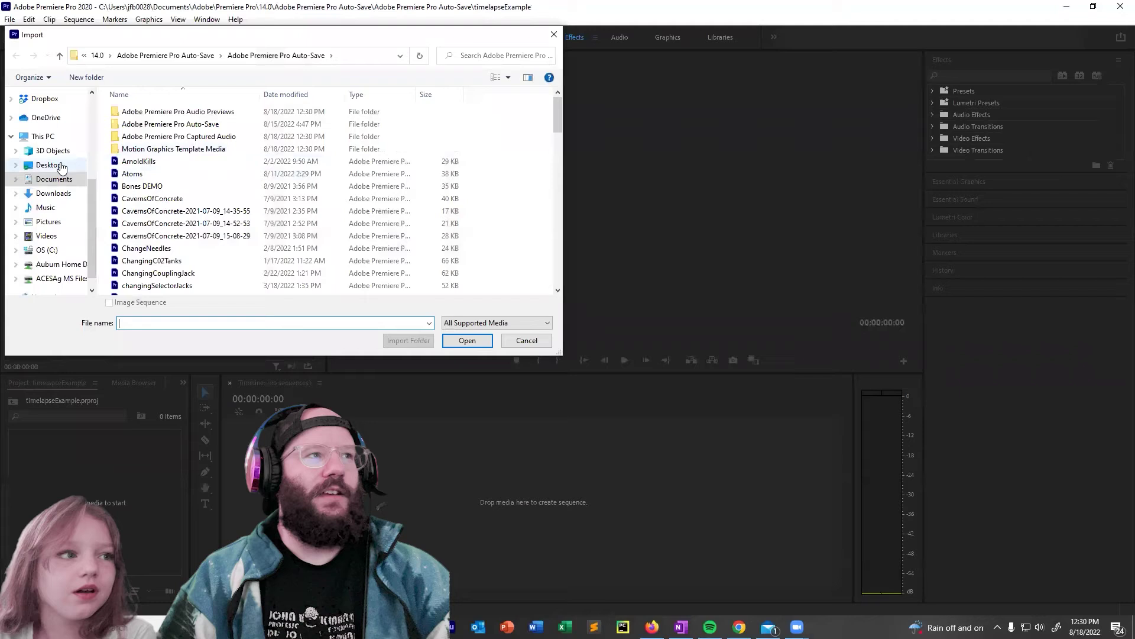
click(62, 168)
double_click(201, 130)
double_click(175, 145)
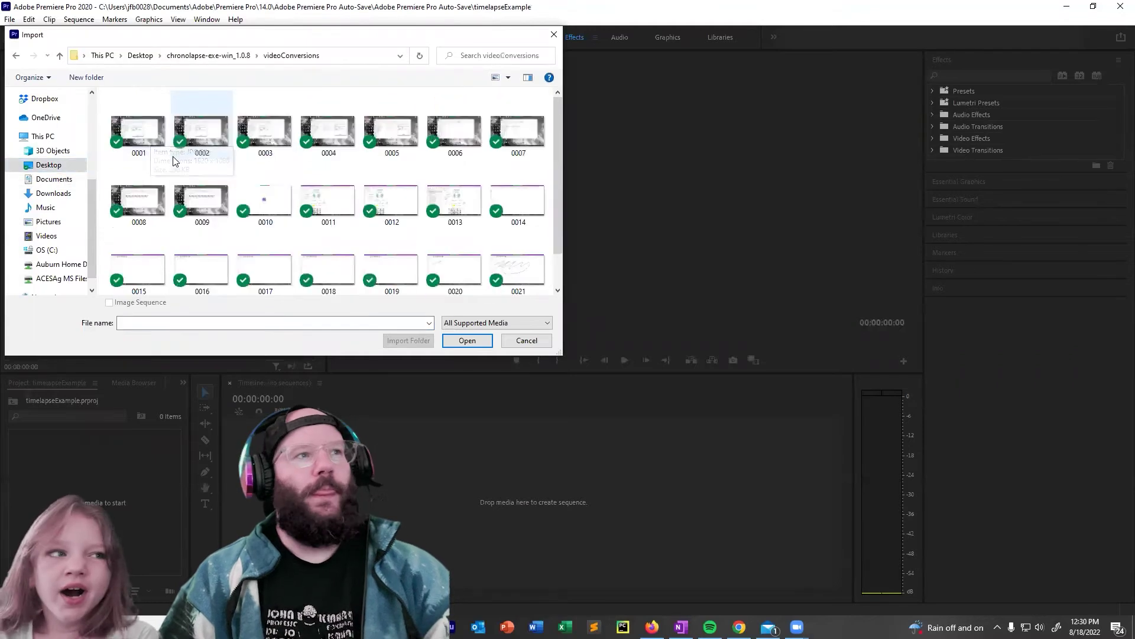
Import 0001 from videoConversions as an image sequence.
click(146, 139)
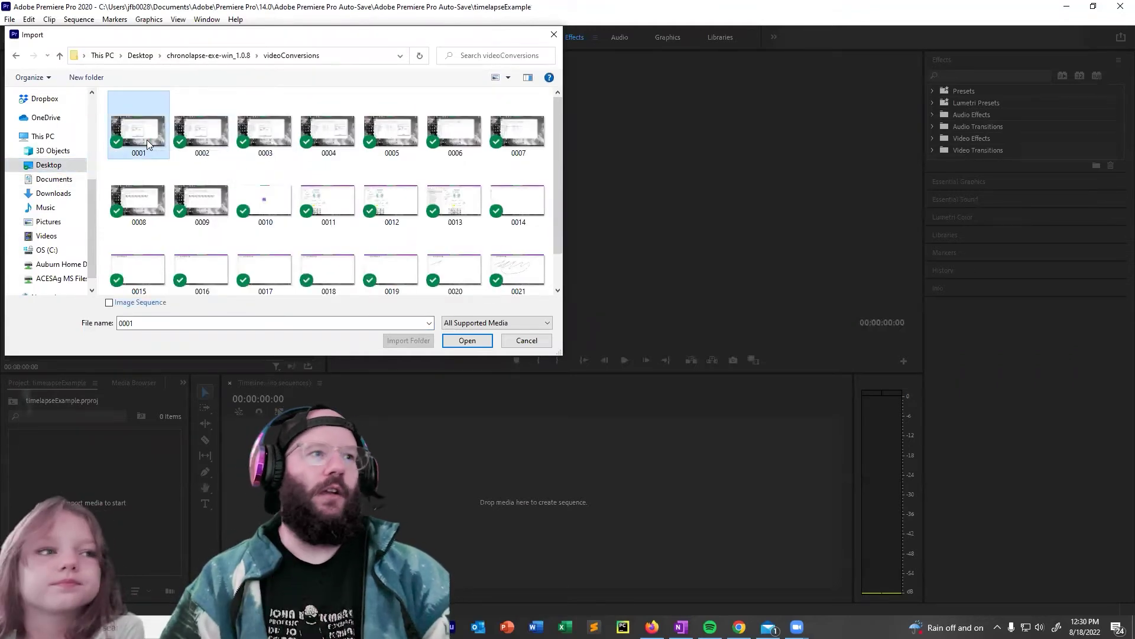
click(109, 303)
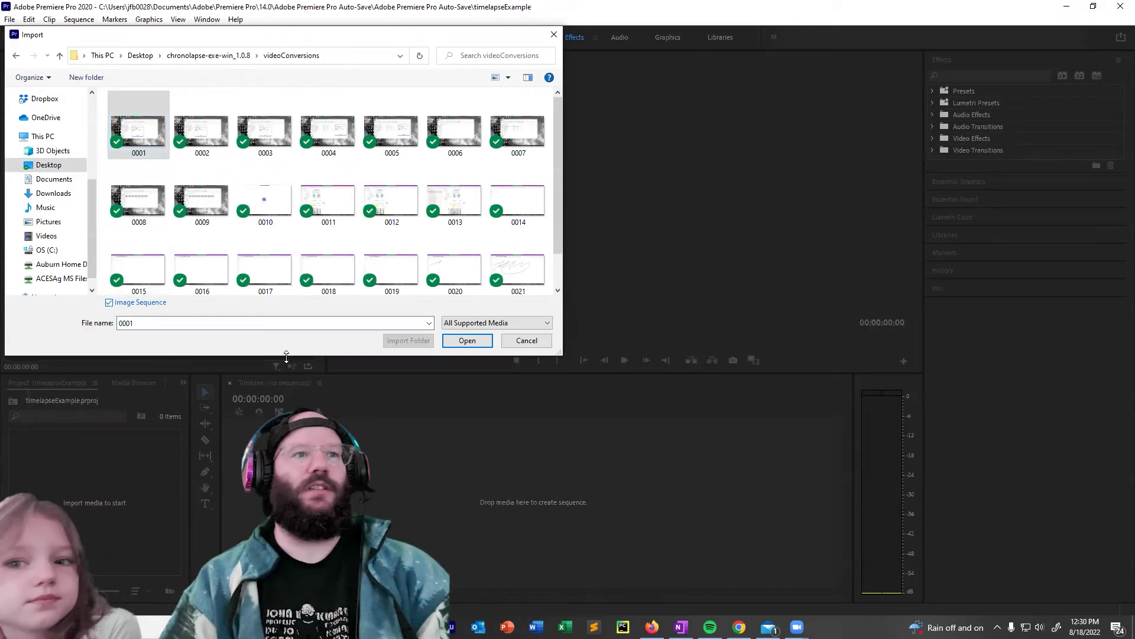
click(466, 341)
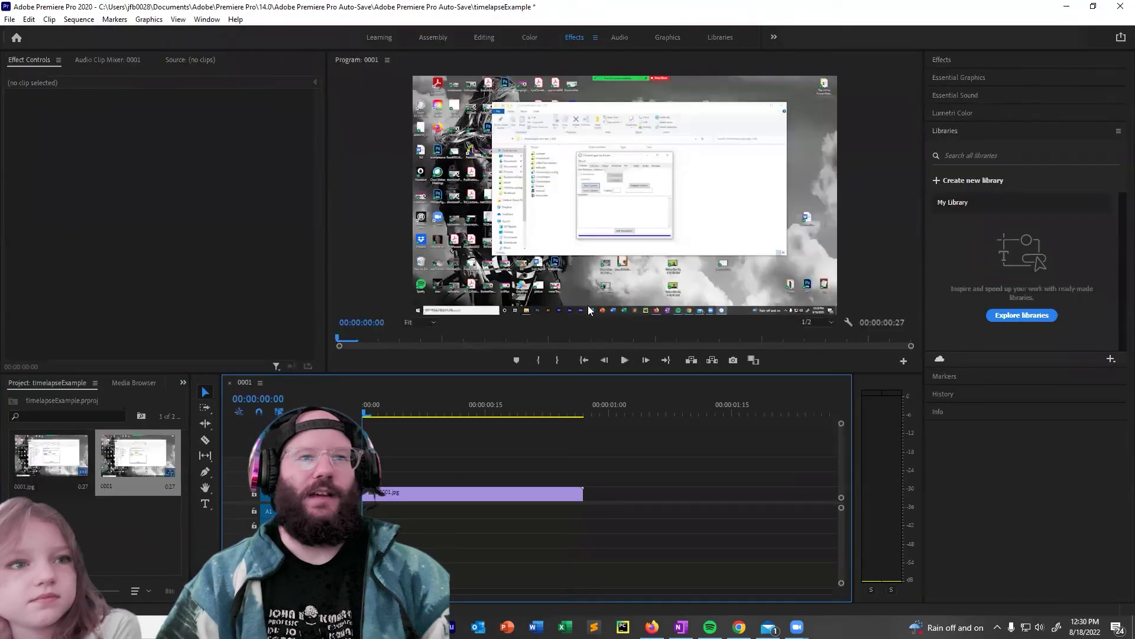
Play the 0001 time-lapse sequence in the Program monitor through to 00:00:00:27.
click(624, 359)
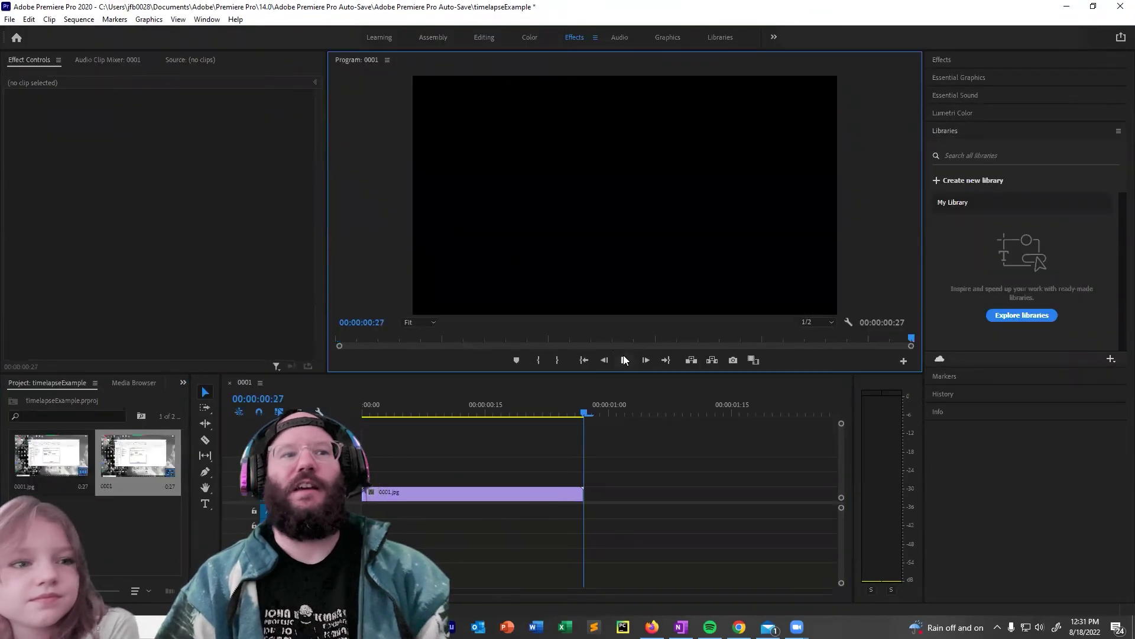